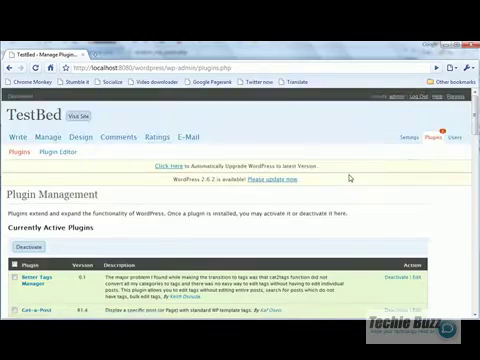
scroll(350, 178, "down", 2)
scroll(350, 178, "down", 5)
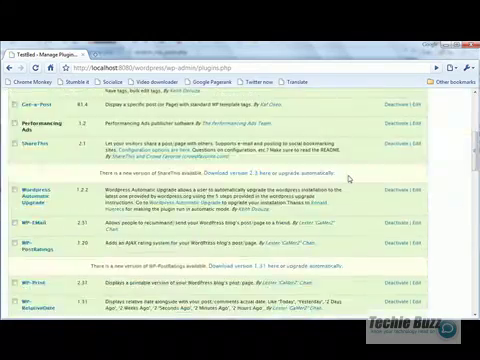
scroll(350, 178, "down", 5)
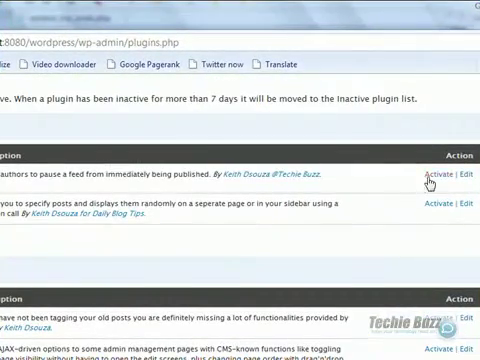
- Activate the Feed Pauser plugin from the Plugins list
left_click(440, 176)
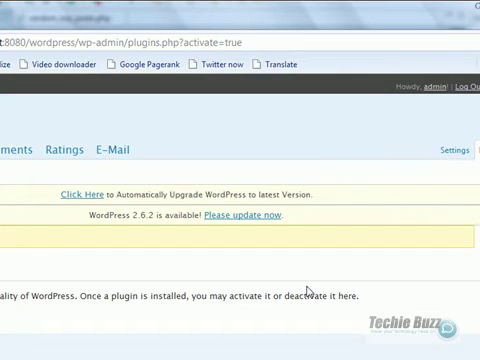
scroll(305, 290, "down", 3)
scroll(303, 288, "down", 3)
scroll(303, 288, "down", 3)
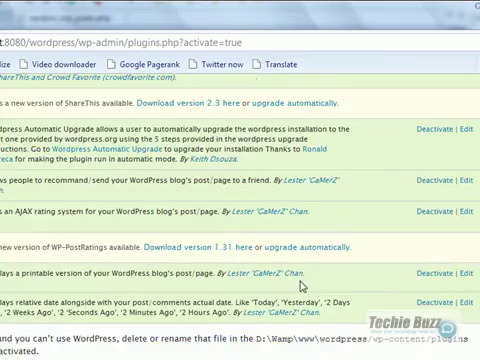
scroll(301, 287, "up", 5)
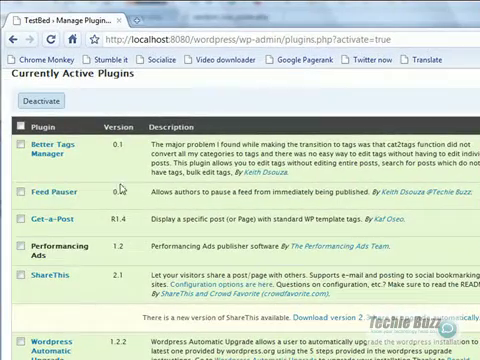
scroll(165, 245, "up", 5)
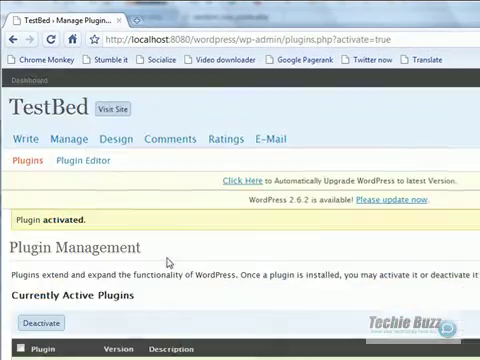
- Go to the Manage section to reach the Feed Pauser options
left_click(68, 139)
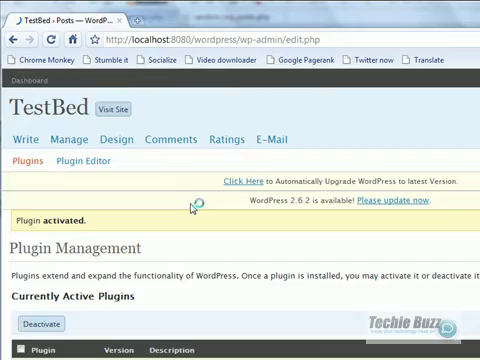
scroll(192, 207, "down", 2)
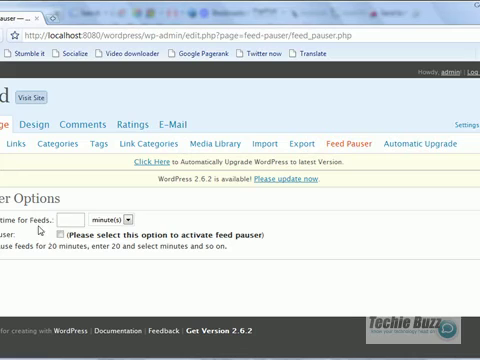
- Set a 5-minute feed pause, tick Activate Feed Pauser, and save the settings
left_click(70, 220)
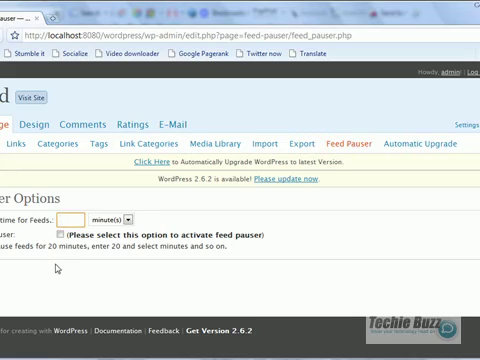
type("5")
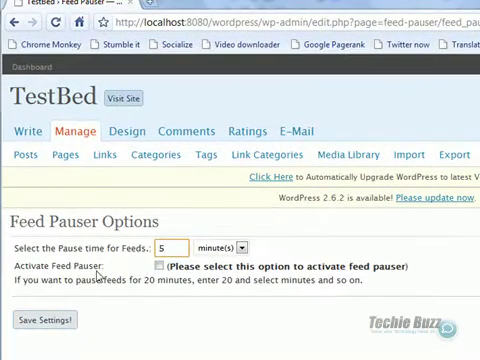
left_click(159, 266)
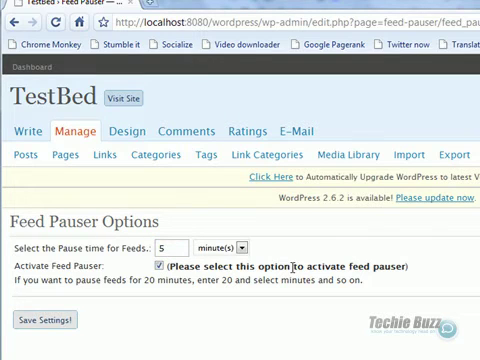
left_click(45, 320)
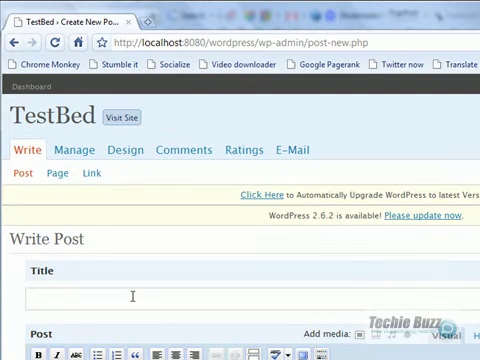
type("Test to see i")
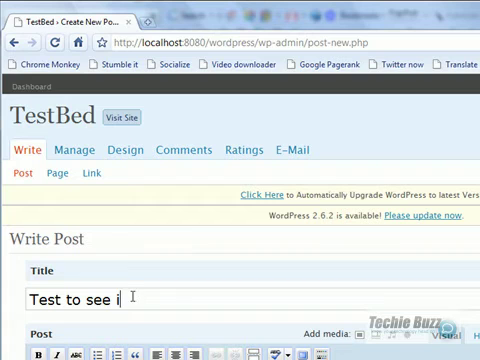
type("f feed pu")
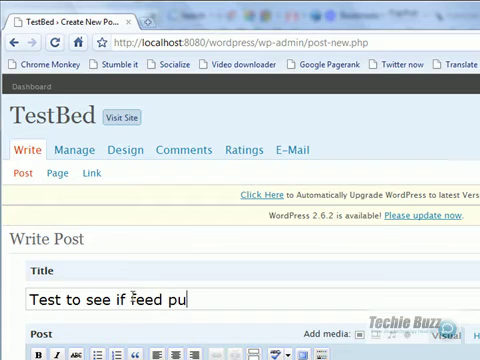
type("blishes withi")
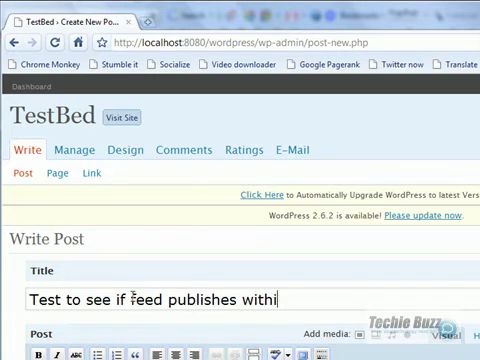
type("n 5 mi")
type("nutes")
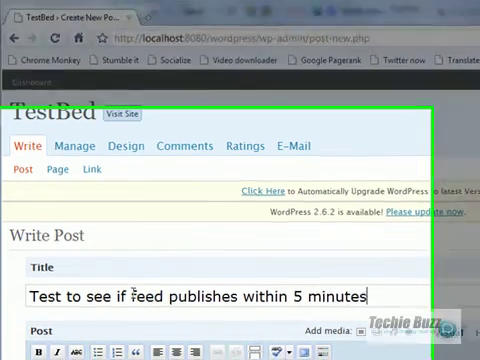
- Start the body text of the 'Test to see if feed publishes within 5 minutes' post
left_click(146, 306)
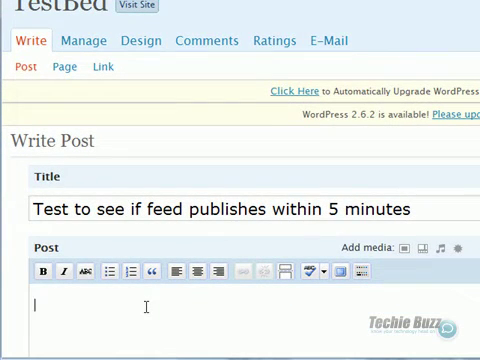
type("Ok this is")
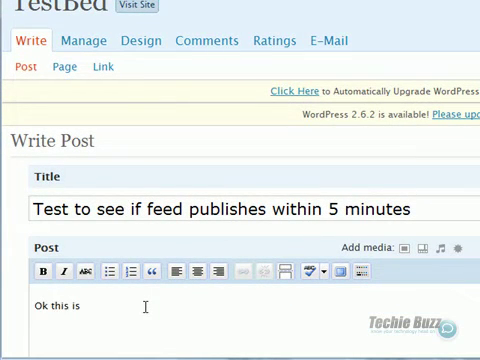
type(" just a")
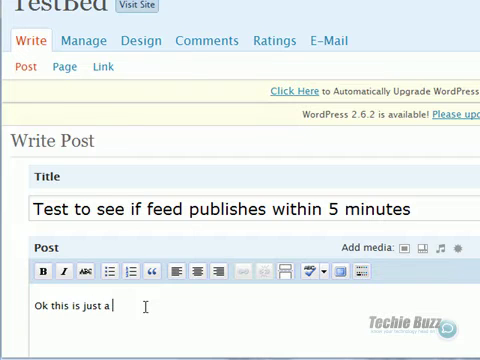
type(" Feed pauser ")
type("test ")
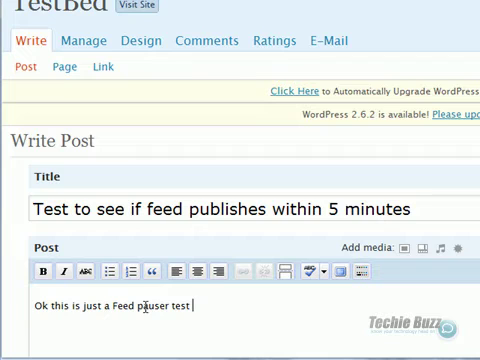
type("post.... ")
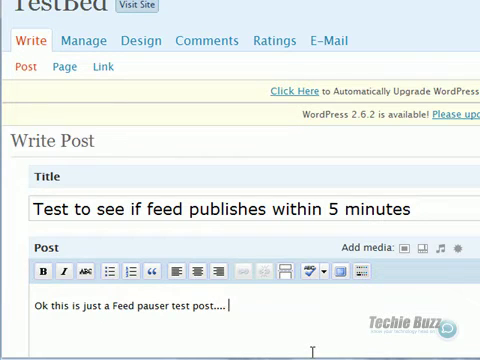
type("it shoudl")
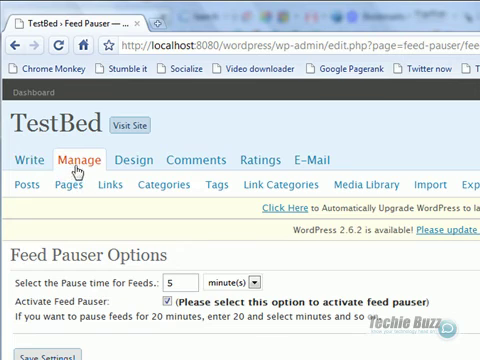
- Show the Manage > Posts list with the published test post
left_click(28, 185)
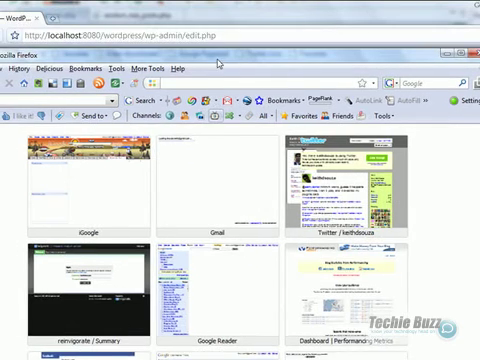
- Check the localhost:8080/wordpress/?feed=rss2 feed for the test post, then close the feed
type("http://localhost:8080/wordpress/?feed=rss2")
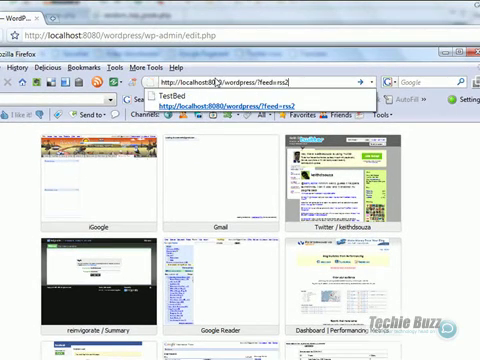
key("Return")
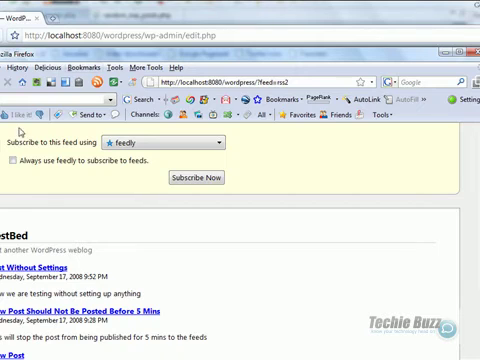
left_click(147, 11)
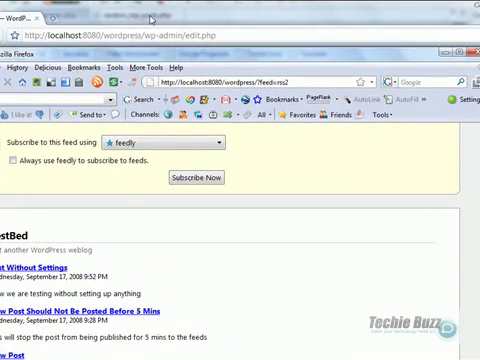
left_click(150, 18)
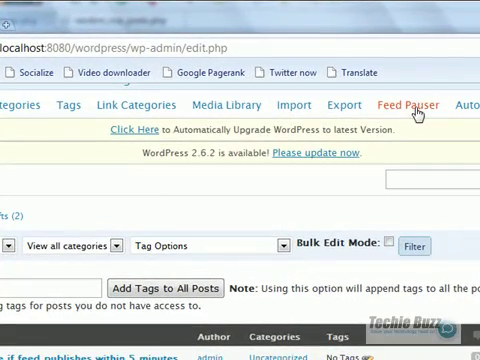
- Untick Activate Feed Pauser and save, leaving the 5-minute pause in place
left_click(417, 112)
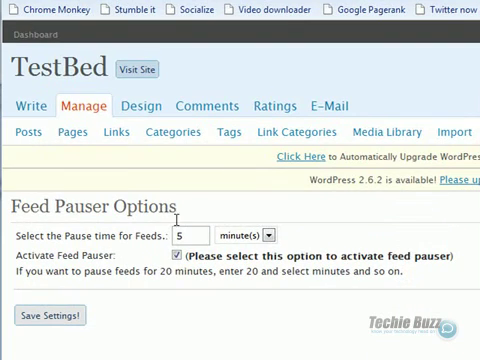
left_click(141, 269)
left_click(55, 315)
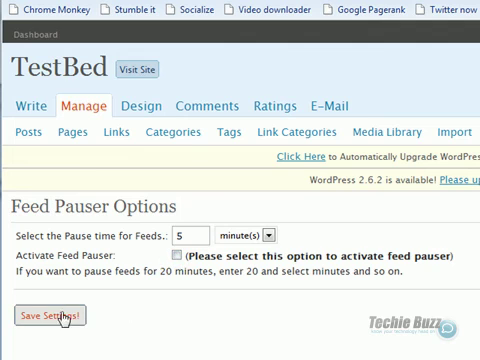